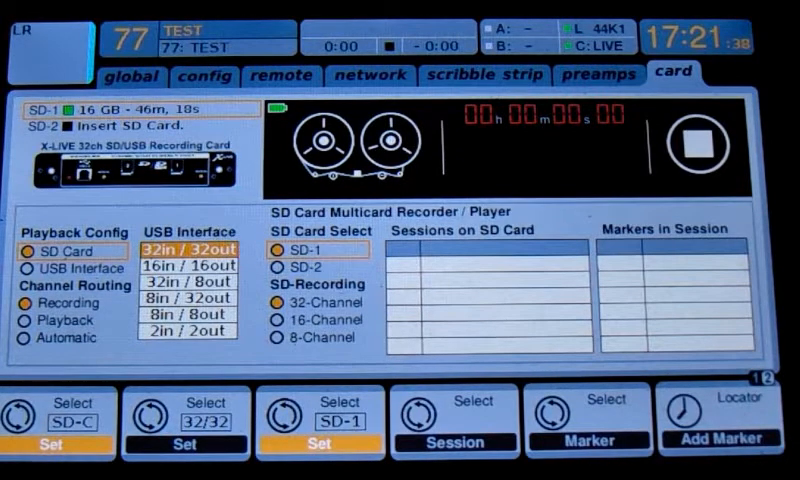
# - Set SD-Recording to 8-Channel so SD-1 shows about 3h 5m of recording time
pyautogui.press('Down')
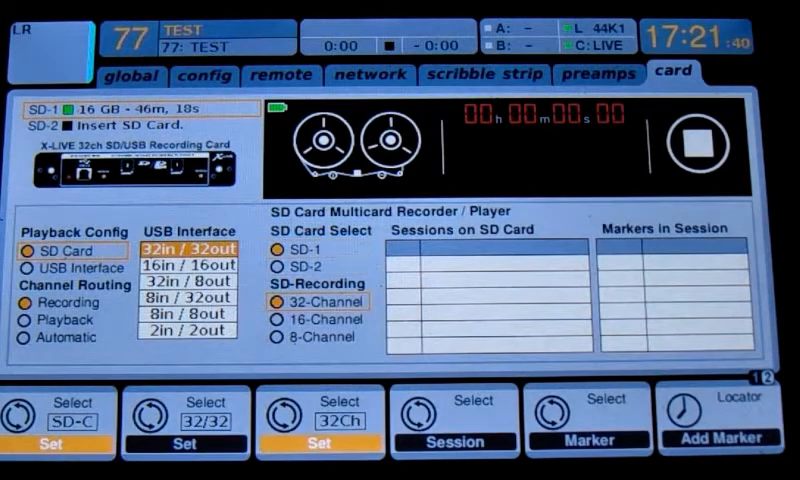
pyautogui.press('Down')
pyautogui.press('Down')
pyautogui.press('Return')
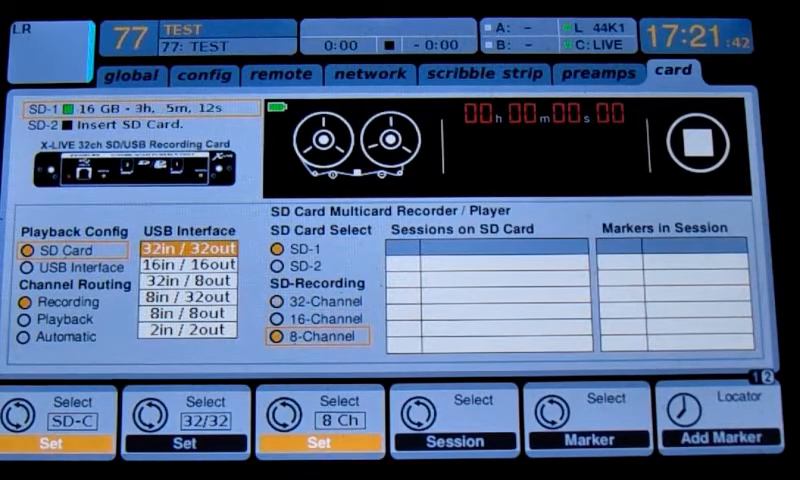
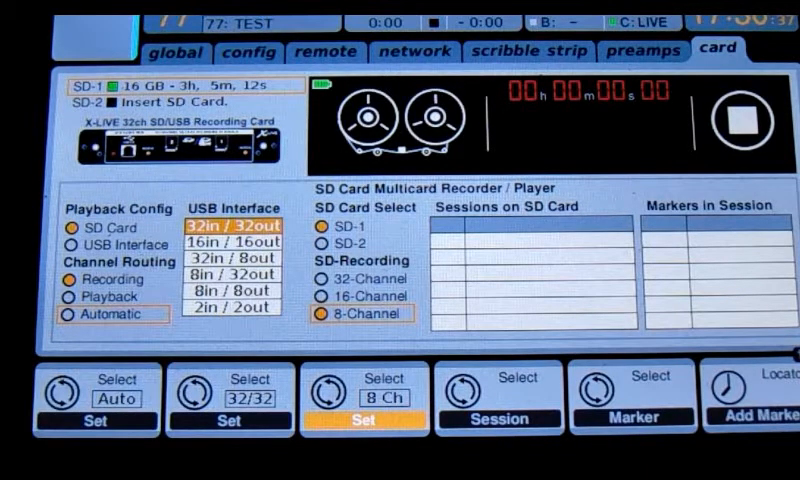
pyautogui.press('Left')
pyautogui.press('Right')
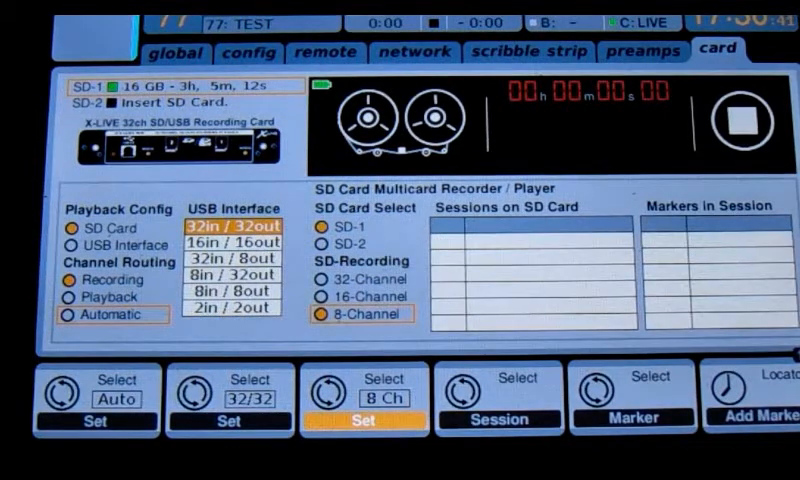
pyautogui.press('Down')
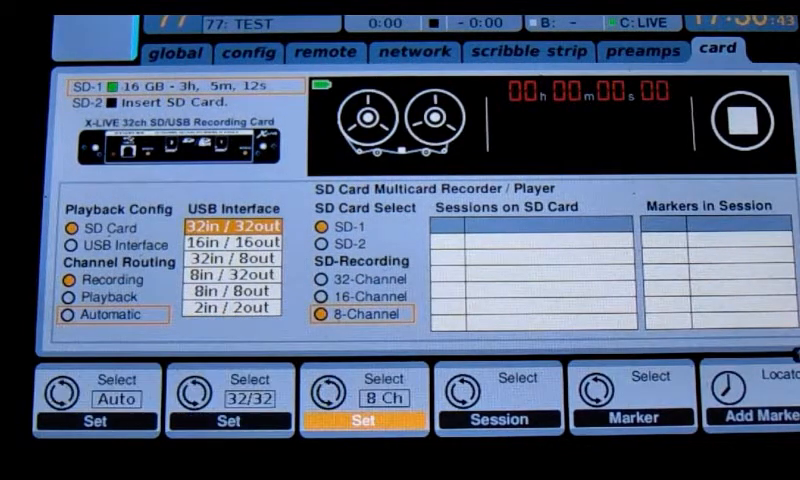